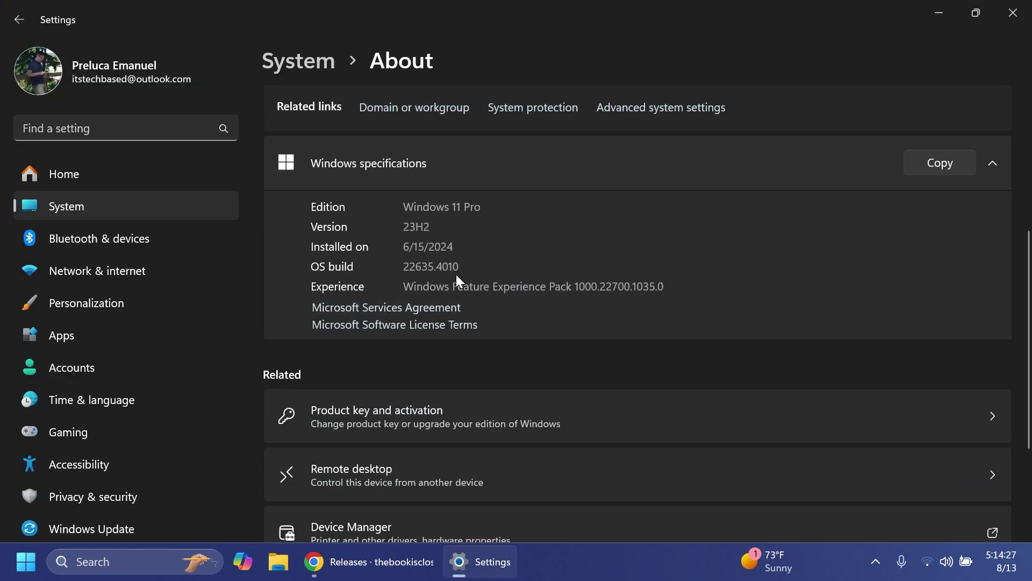
Close the Settings window after checking it shows Windows 11 Pro build 22635.4010.
{"action": "left_click", "coordinate": [1013, 12]}
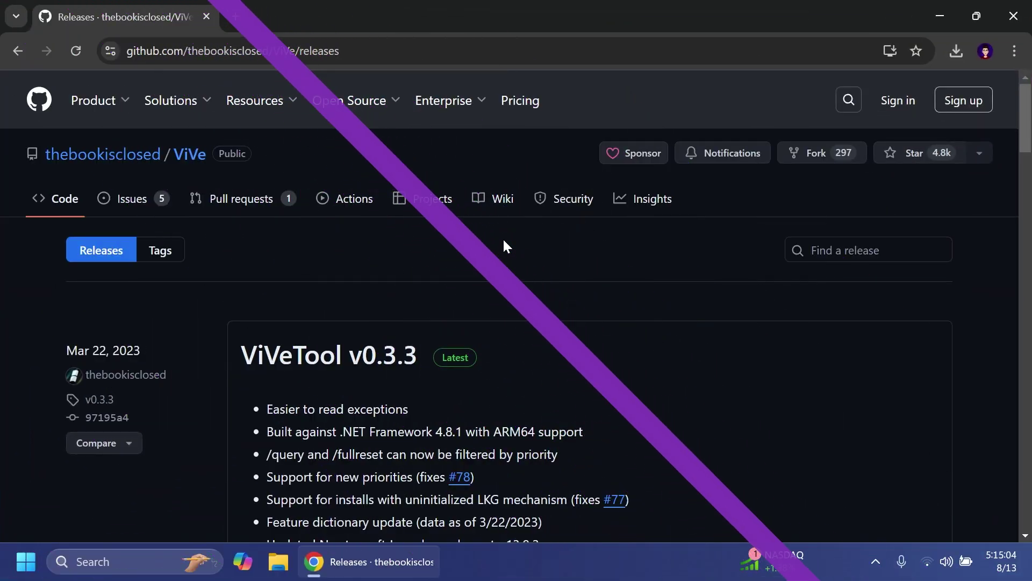
Scroll to the release Assets and download ViVeTool-v0.3.3.zip for Intel and AMD CPUs.
{"action": "scroll", "coordinate": [502, 312], "scroll_direction": "down", "scroll_amount": 4}
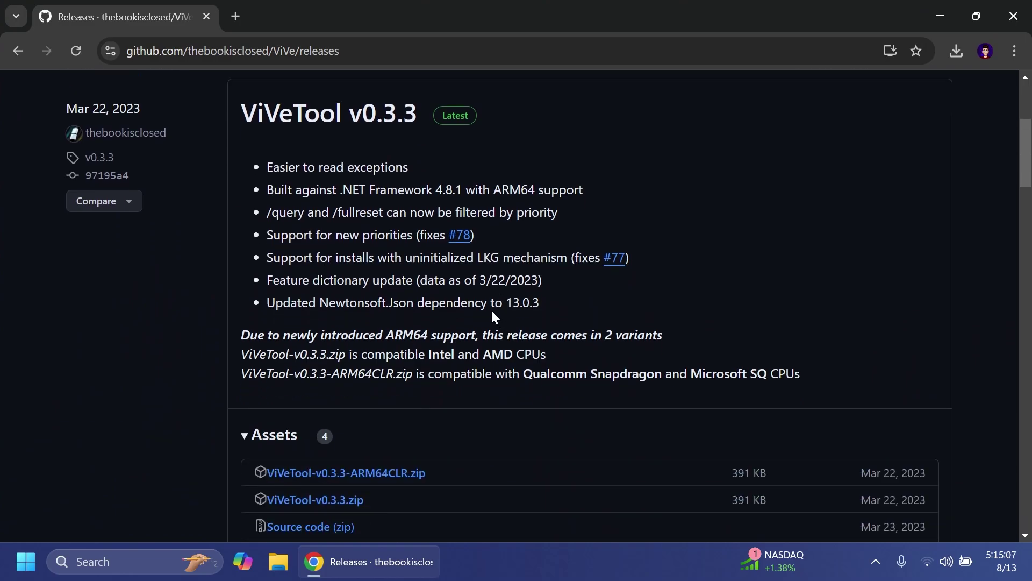
{"action": "scroll", "coordinate": [457, 311], "scroll_direction": "down", "scroll_amount": 1}
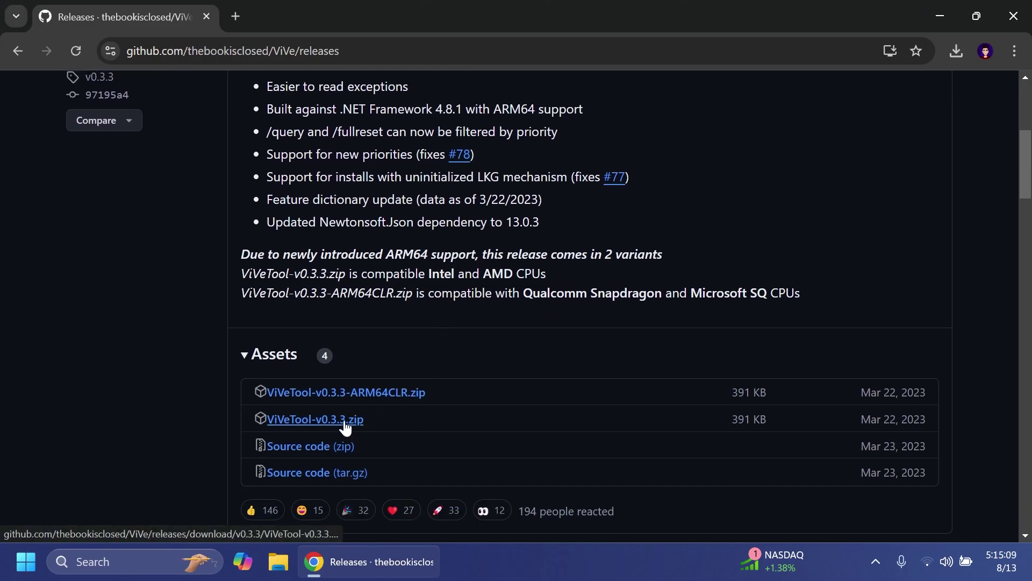
{"action": "left_click", "coordinate": [341, 420]}
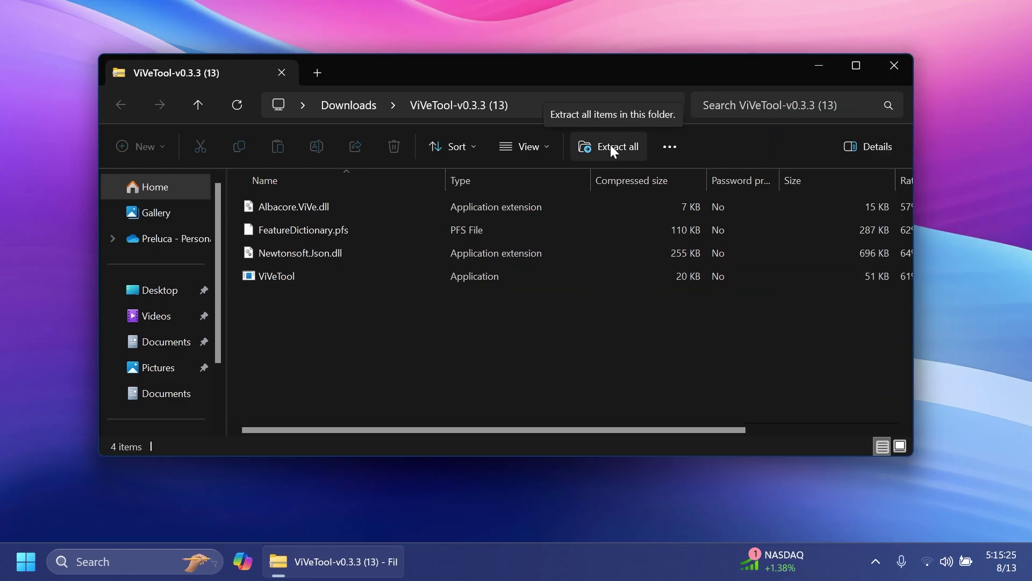
Set C:\hidden features as the destination for extracting the zip.
{"action": "left_click", "coordinate": [611, 146]}
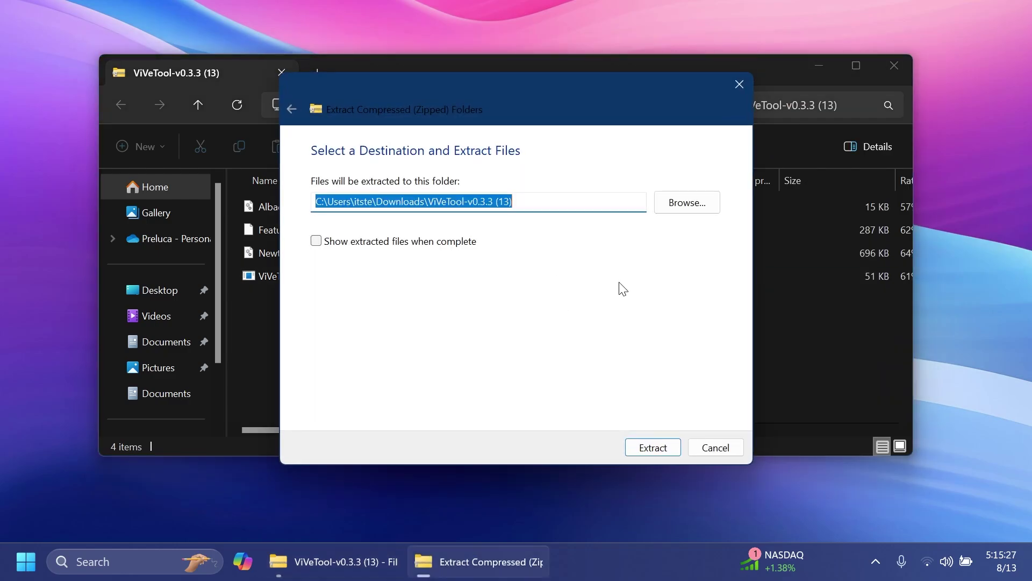
{"action": "left_click", "coordinate": [697, 202]}
{"action": "scroll", "coordinate": [339, 285], "scroll_direction": "down", "scroll_amount": 2}
{"action": "left_click", "coordinate": [344, 321]}
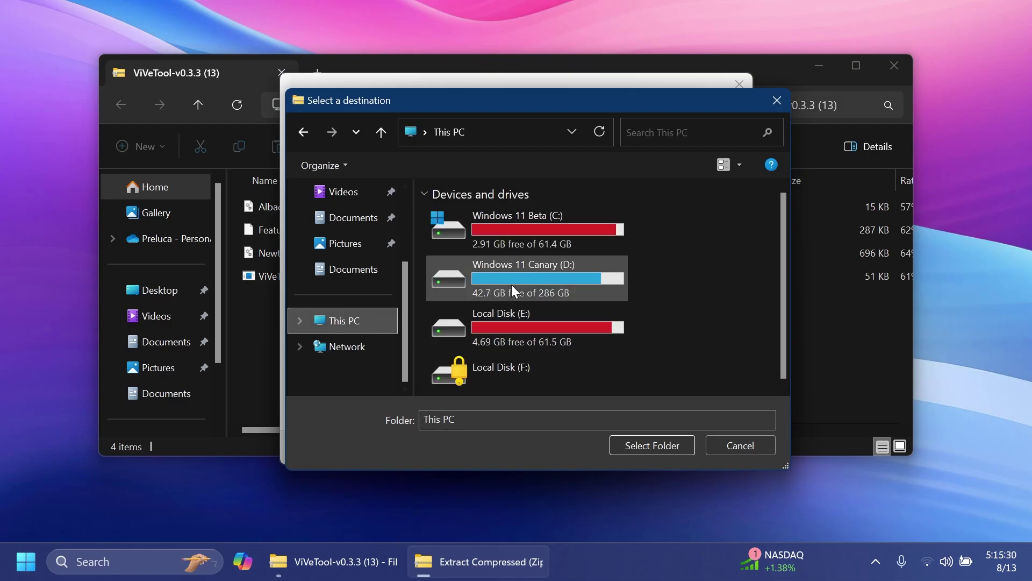
{"action": "double_click", "coordinate": [547, 228]}
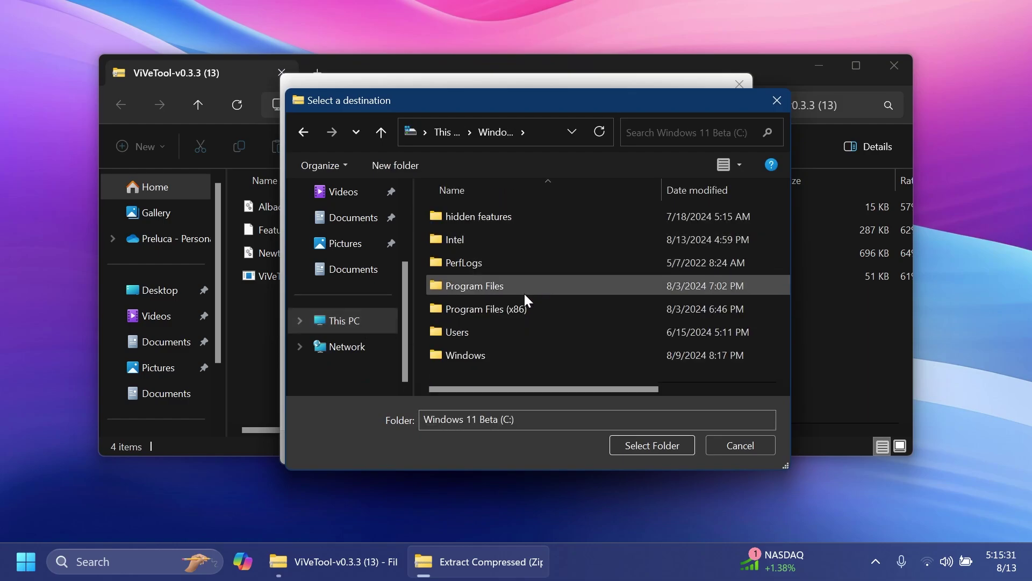
{"action": "double_click", "coordinate": [532, 219]}
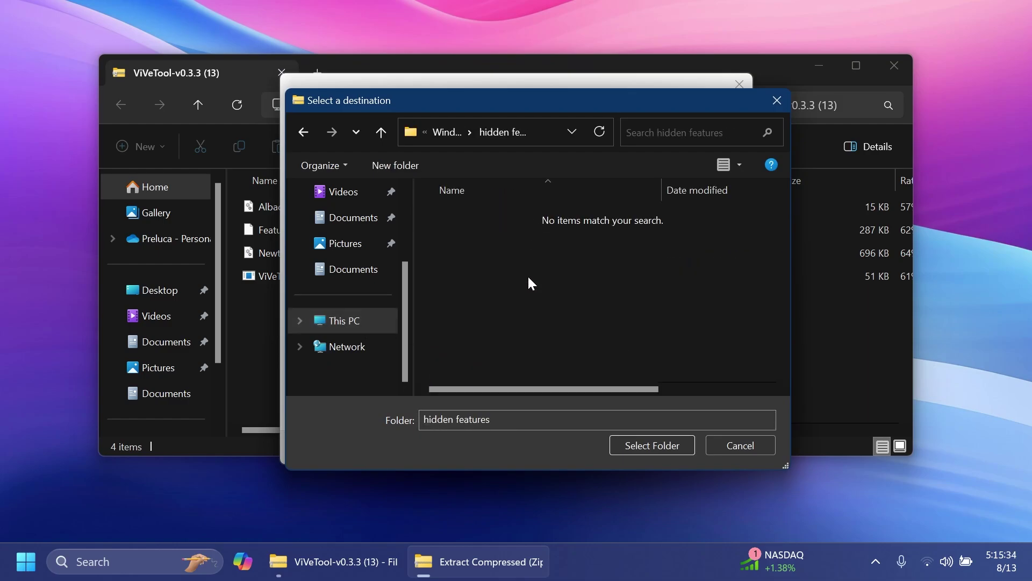
{"action": "left_click", "coordinate": [652, 445]}
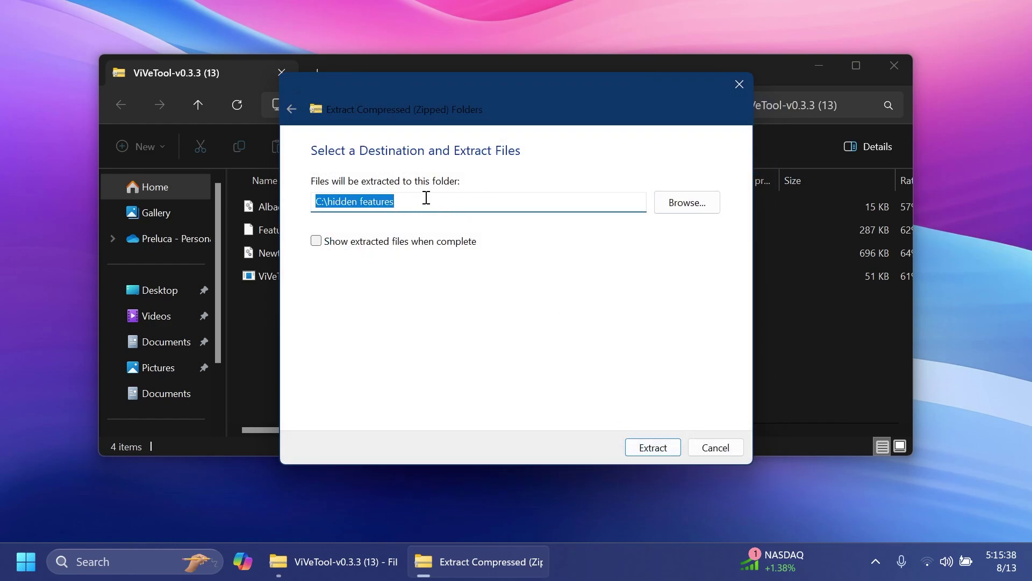
Extract the files there, replacing existing copies, and close File Explorer.
{"action": "left_click", "coordinate": [650, 449]}
{"action": "left_click", "coordinate": [308, 222]}
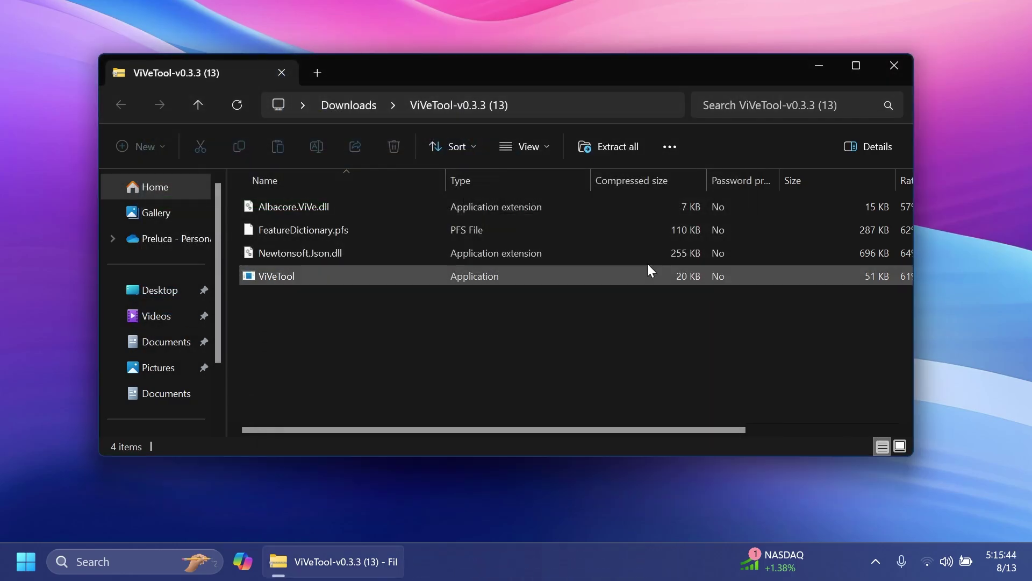
{"action": "left_click", "coordinate": [896, 65]}
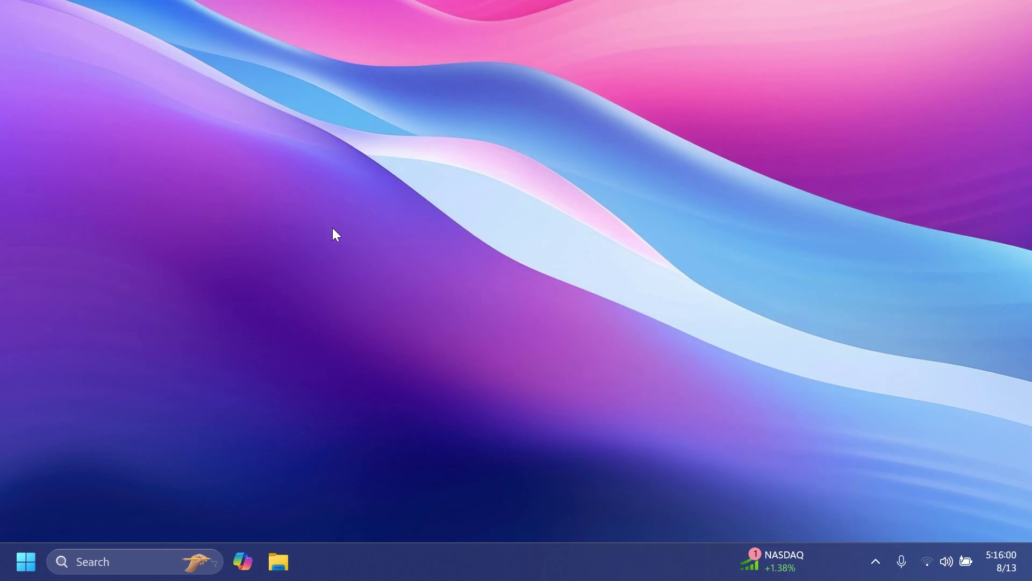
Search for cmd and launch Command Prompt as administrator.
{"action": "key", "text": "super"}
{"action": "type", "text": "cmd"}
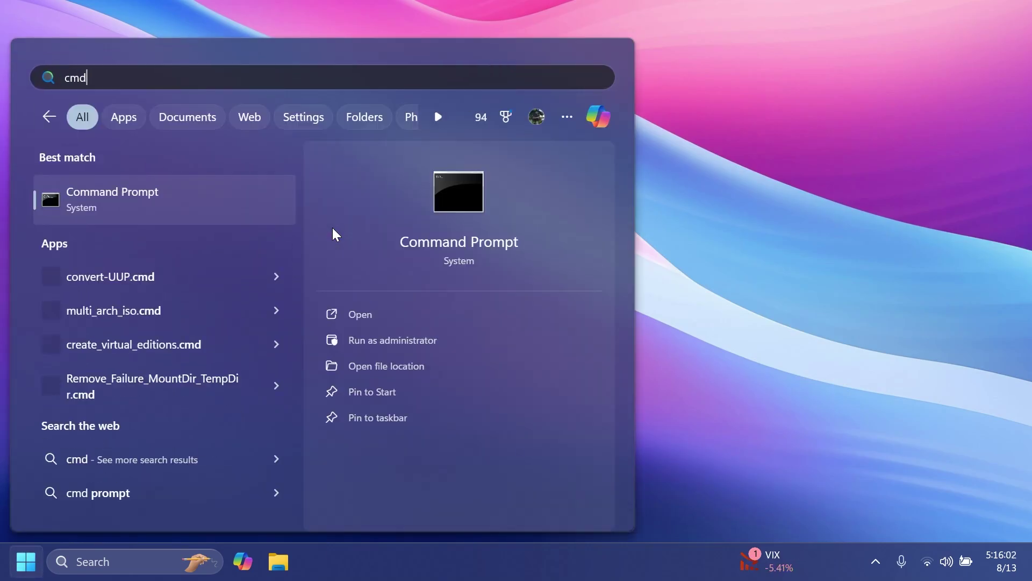
{"action": "left_click", "coordinate": [385, 340]}
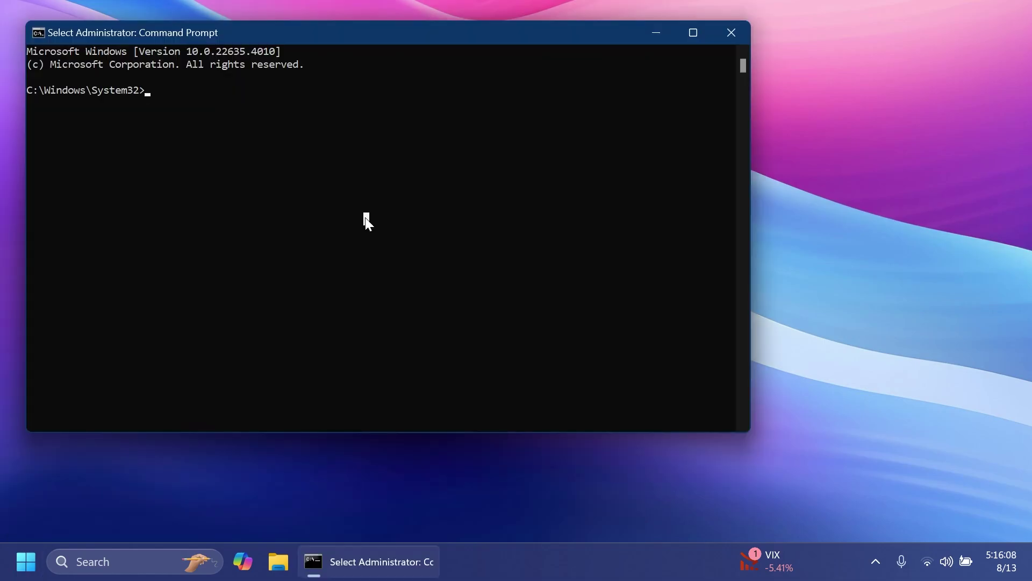
Switch to C:\hidden features, enable IDs 47205210, 49221331 and 48433719, then close Command Prompt.
{"action": "type", "text": "cd"}
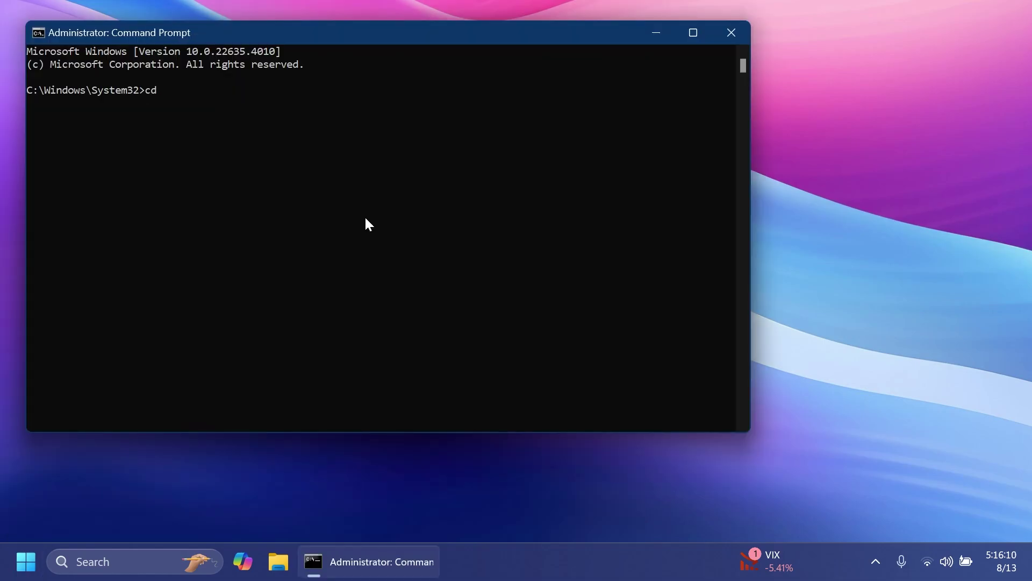
{"action": "type", "text": "C:\\hidden features"}
{"action": "key", "text": "Return"}
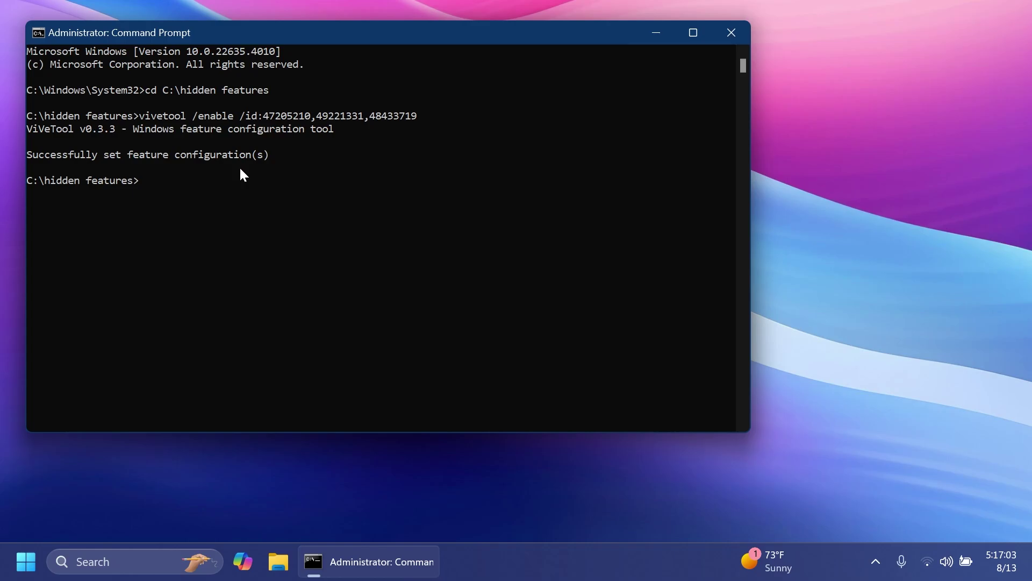
{"action": "left_click", "coordinate": [730, 32]}
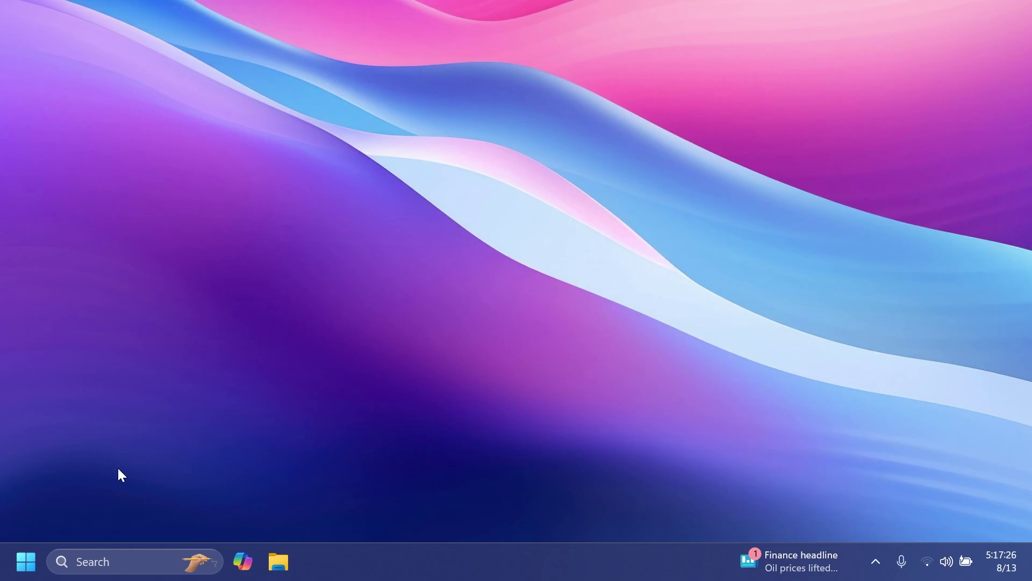
Open Start's All apps list and switch it to Alphabetical layout.
{"action": "left_click", "coordinate": [26, 561]}
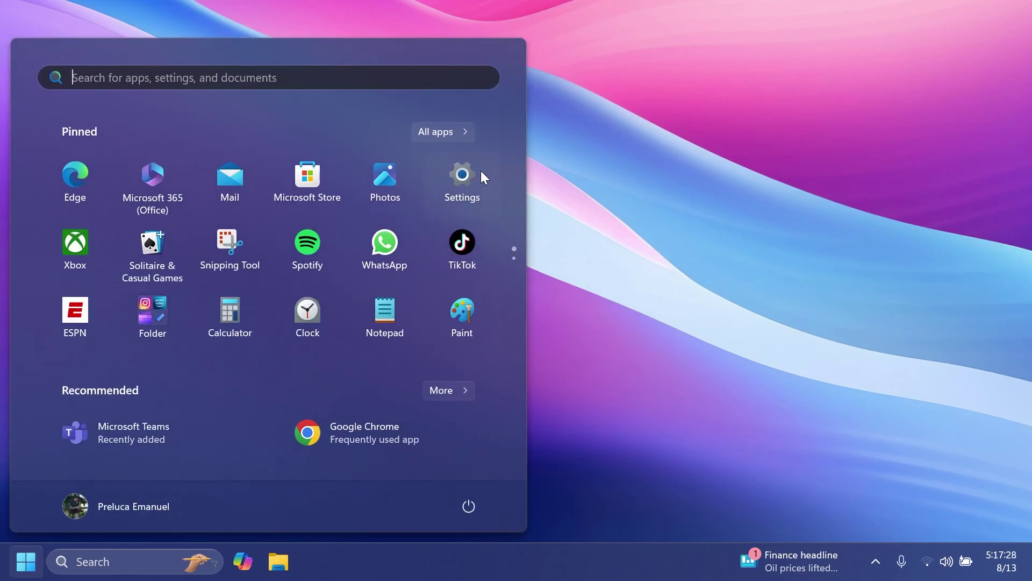
{"action": "left_click", "coordinate": [151, 134]}
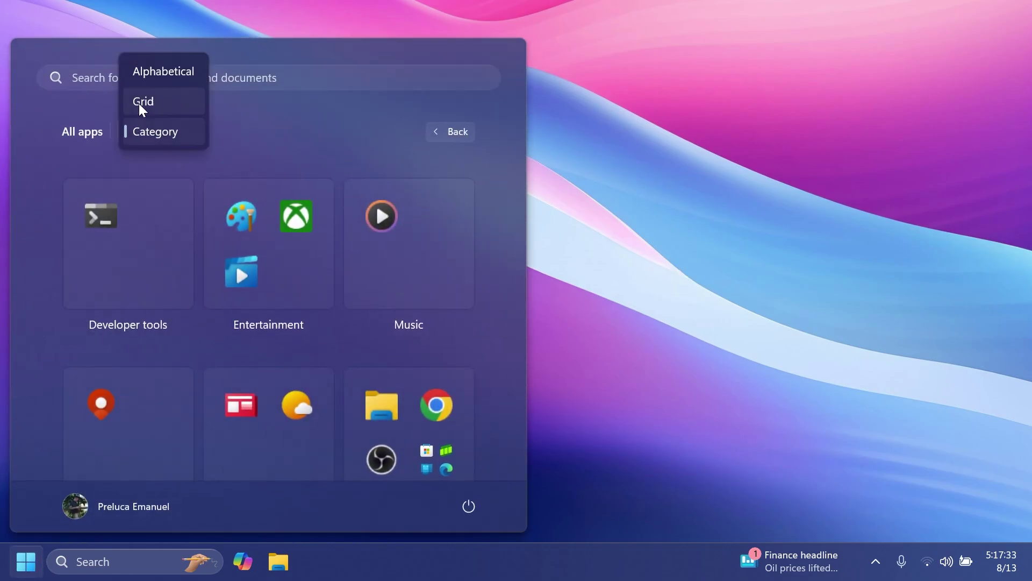
{"action": "left_click", "coordinate": [137, 131]}
{"action": "left_click", "coordinate": [137, 131]}
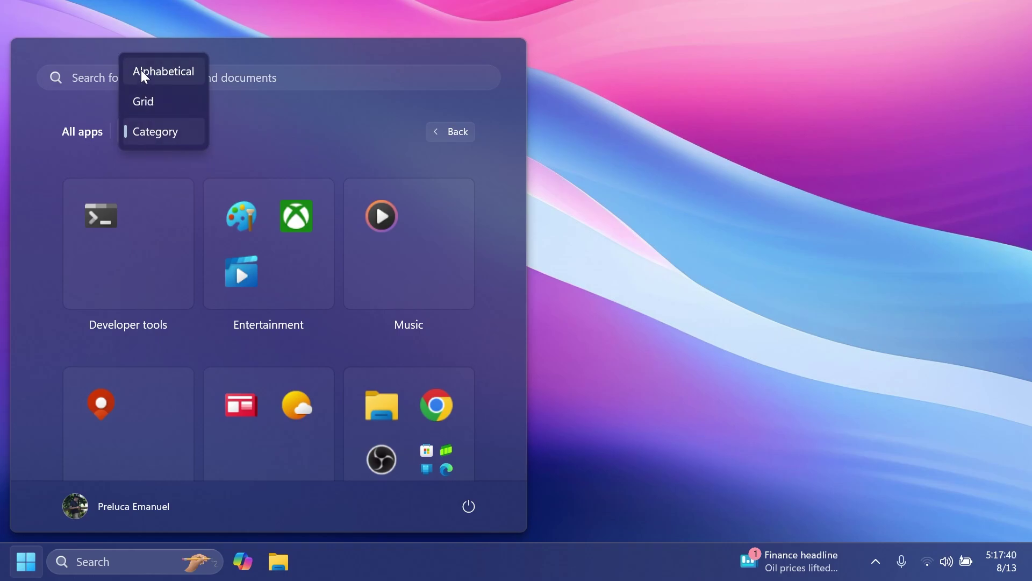
{"action": "left_click", "coordinate": [182, 76]}
{"action": "scroll", "coordinate": [233, 332], "scroll_direction": "down", "scroll_amount": 3}
{"action": "scroll", "coordinate": [233, 332], "scroll_direction": "up", "scroll_amount": 3}
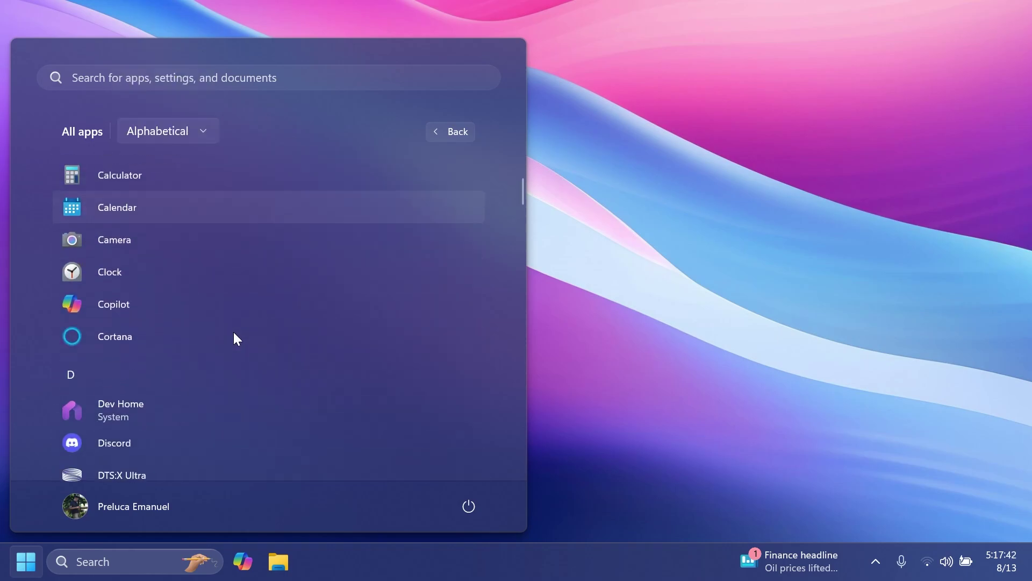
Change the All apps list to Grid layout and browse the icons.
{"action": "left_click", "coordinate": [144, 129]}
{"action": "left_click", "coordinate": [154, 167]}
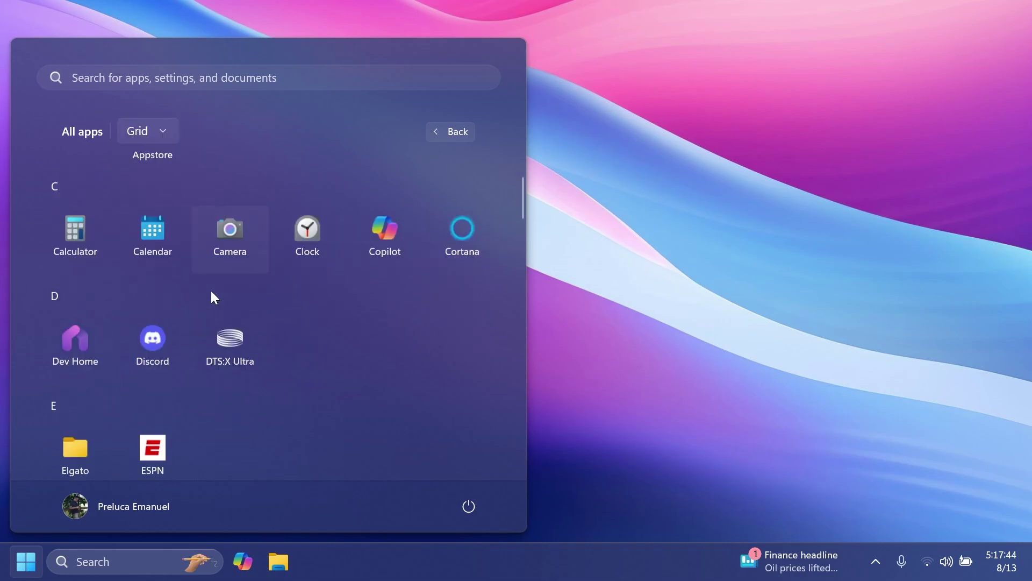
{"action": "scroll", "coordinate": [158, 227], "scroll_direction": "up", "scroll_amount": 2}
{"action": "scroll", "coordinate": [158, 227], "scroll_direction": "down", "scroll_amount": 5}
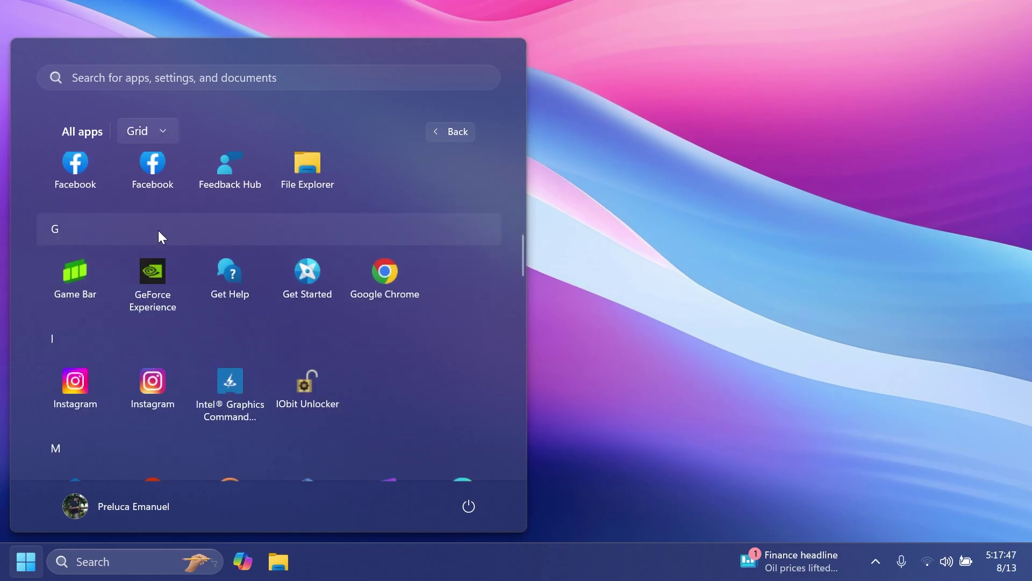
{"action": "scroll", "coordinate": [157, 253], "scroll_direction": "up", "scroll_amount": 3}
{"action": "scroll", "coordinate": [153, 269], "scroll_direction": "up", "scroll_amount": 2}
Switch the list to Category layout, browse the groups, and launch File Explorer from it.
{"action": "left_click", "coordinate": [145, 130]}
{"action": "left_click", "coordinate": [203, 164]}
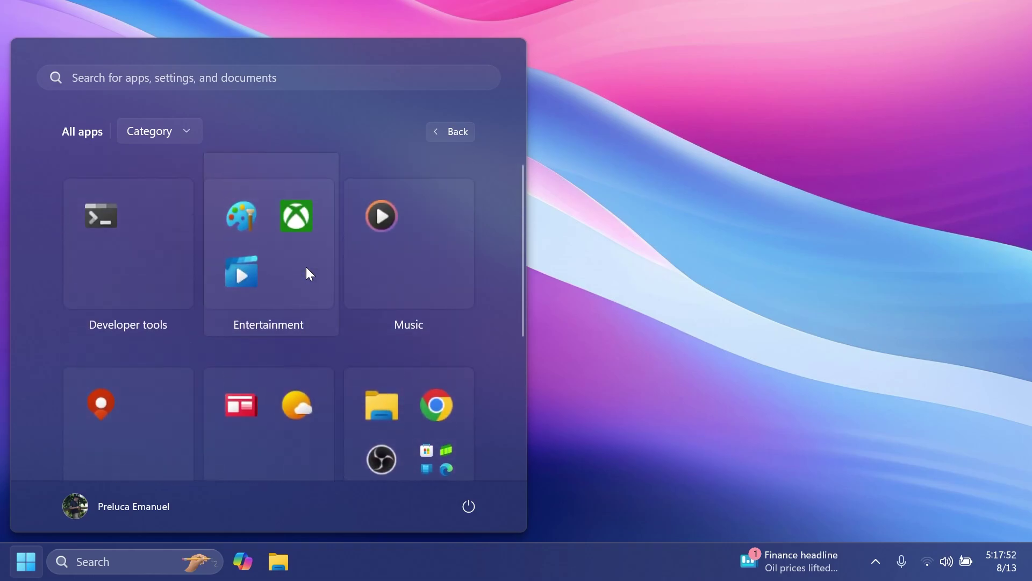
{"action": "scroll", "coordinate": [310, 274], "scroll_direction": "down", "scroll_amount": 3}
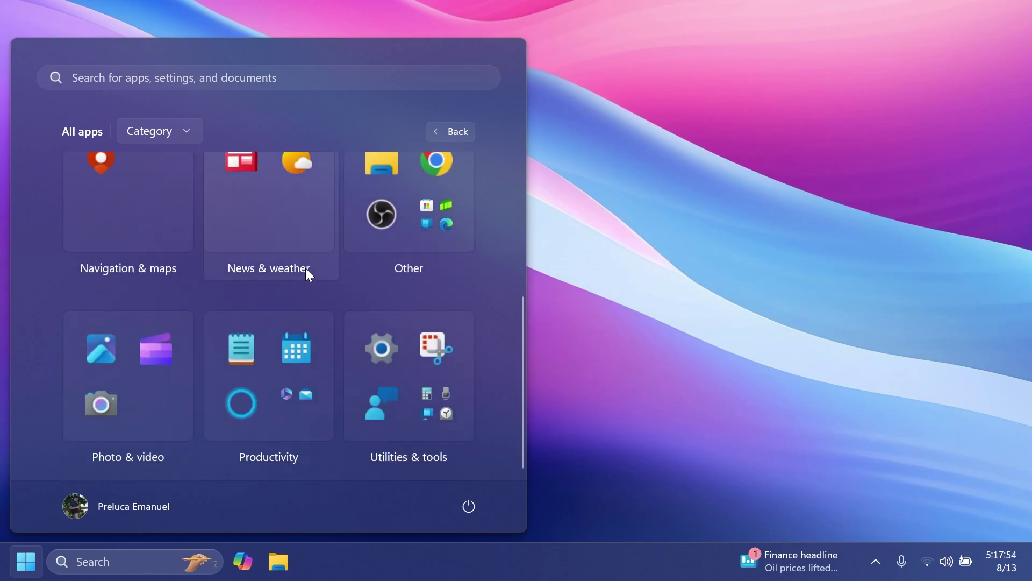
{"action": "scroll", "coordinate": [306, 268], "scroll_direction": "up", "scroll_amount": 3}
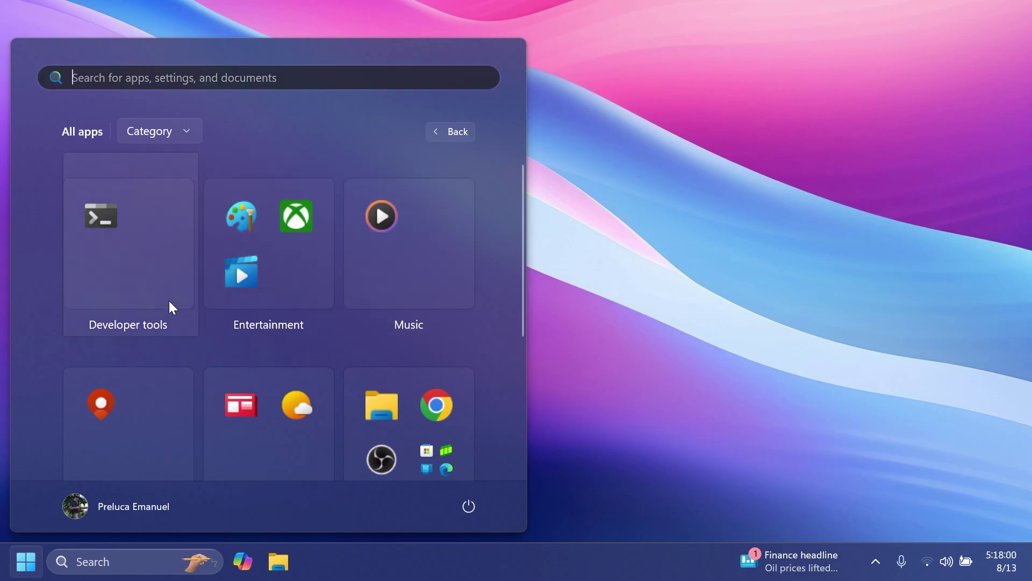
{"action": "scroll", "coordinate": [260, 295], "scroll_direction": "down", "scroll_amount": 3}
{"action": "left_click", "coordinate": [383, 208]}
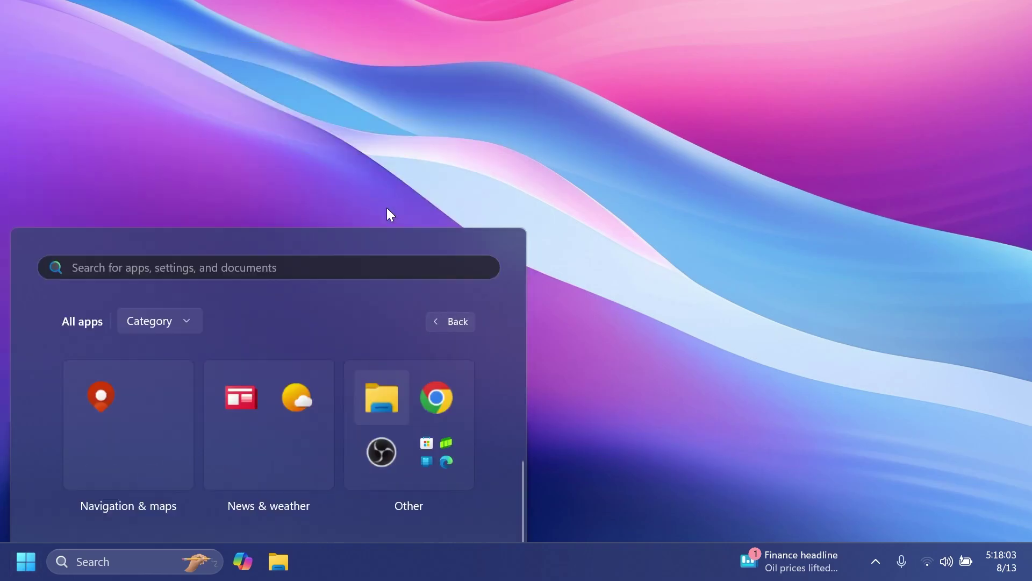
Close File Explorer and reopen Start's All apps page in Category layout.
{"action": "left_click", "coordinate": [905, 68]}
{"action": "key", "text": "super"}
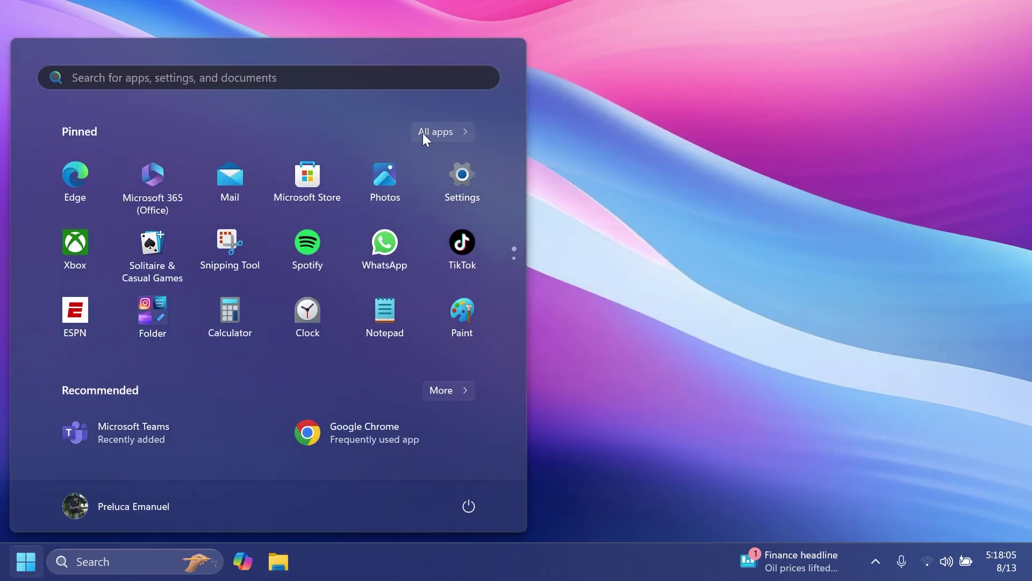
{"action": "left_click", "coordinate": [424, 132]}
Scroll through category groups such as Developer tools, Entertainment and Other.
{"action": "scroll", "coordinate": [321, 285], "scroll_direction": "down", "scroll_amount": 4}
{"action": "scroll", "coordinate": [322, 285], "scroll_direction": "up", "scroll_amount": 1}
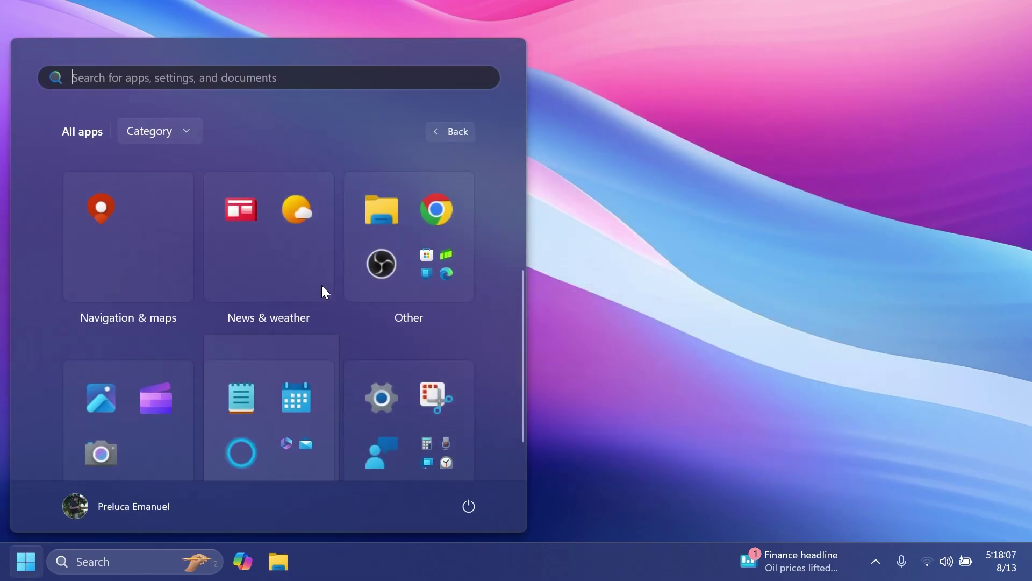
{"action": "scroll", "coordinate": [321, 285], "scroll_direction": "down", "scroll_amount": 1}
{"action": "scroll", "coordinate": [322, 285], "scroll_direction": "up", "scroll_amount": 1}
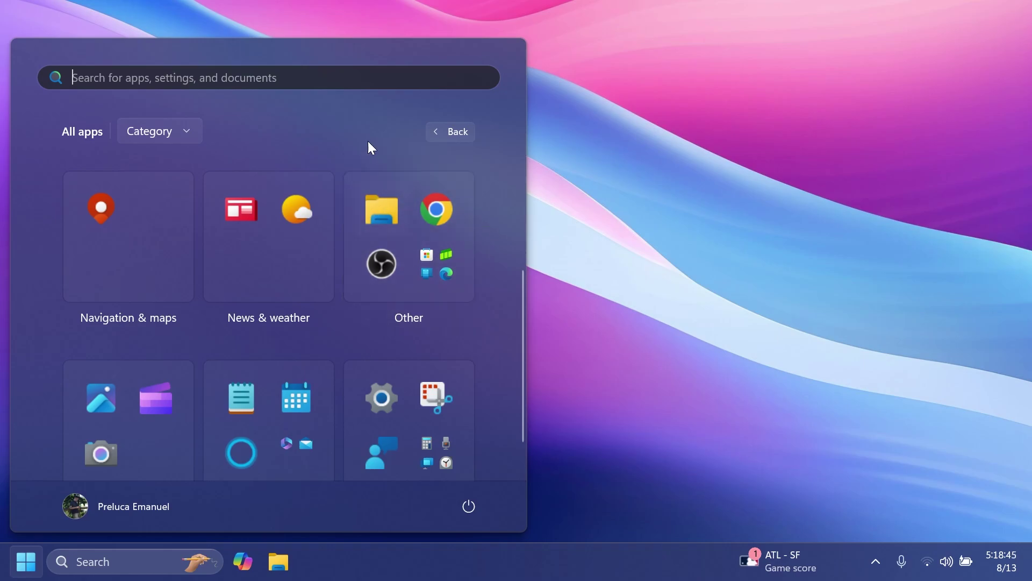
{"action": "scroll", "coordinate": [272, 252], "scroll_direction": "up", "scroll_amount": 3}
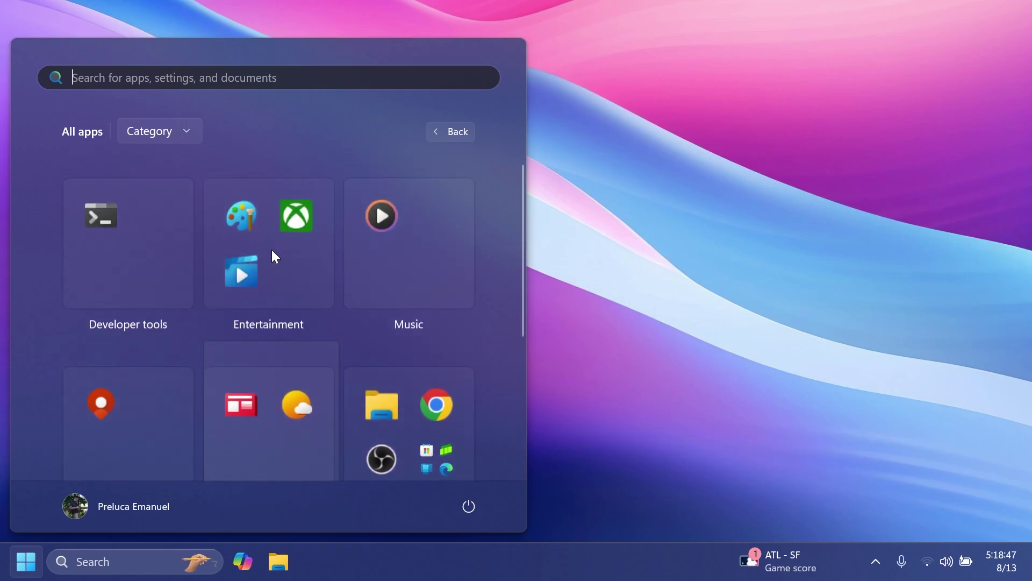
{"action": "scroll", "coordinate": [376, 258], "scroll_direction": "down", "scroll_amount": 3}
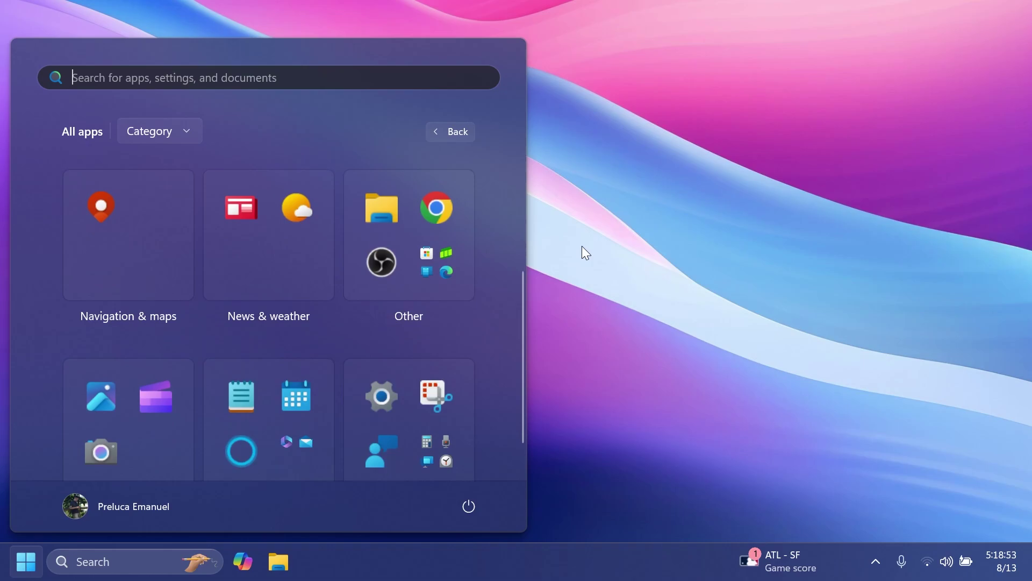
Dismiss the Start menu by clicking an empty area of the desktop.
{"action": "left_click", "coordinate": [592, 258]}
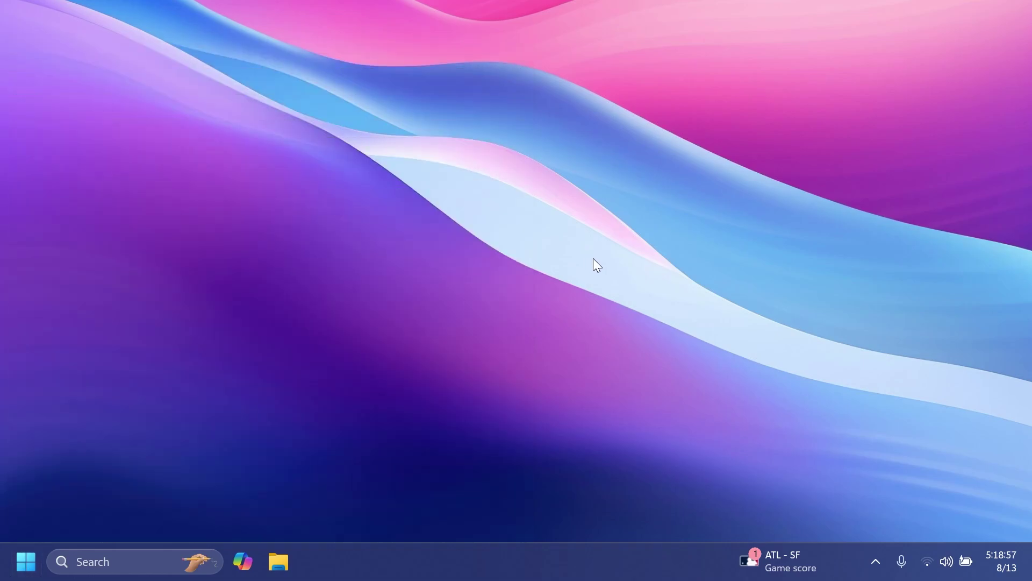